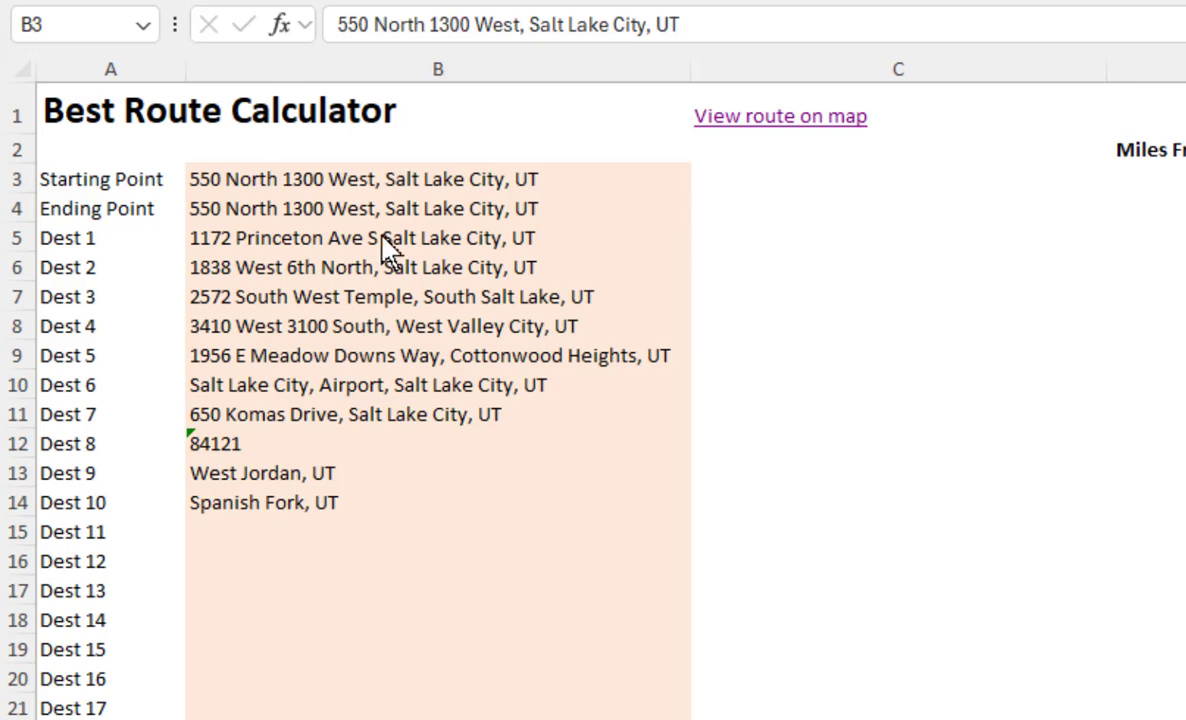
Step: Review the addresses entered for Dest 1 to Dest 10 and the starting point on the Routes sheet
drag(309, 236, 352, 503)
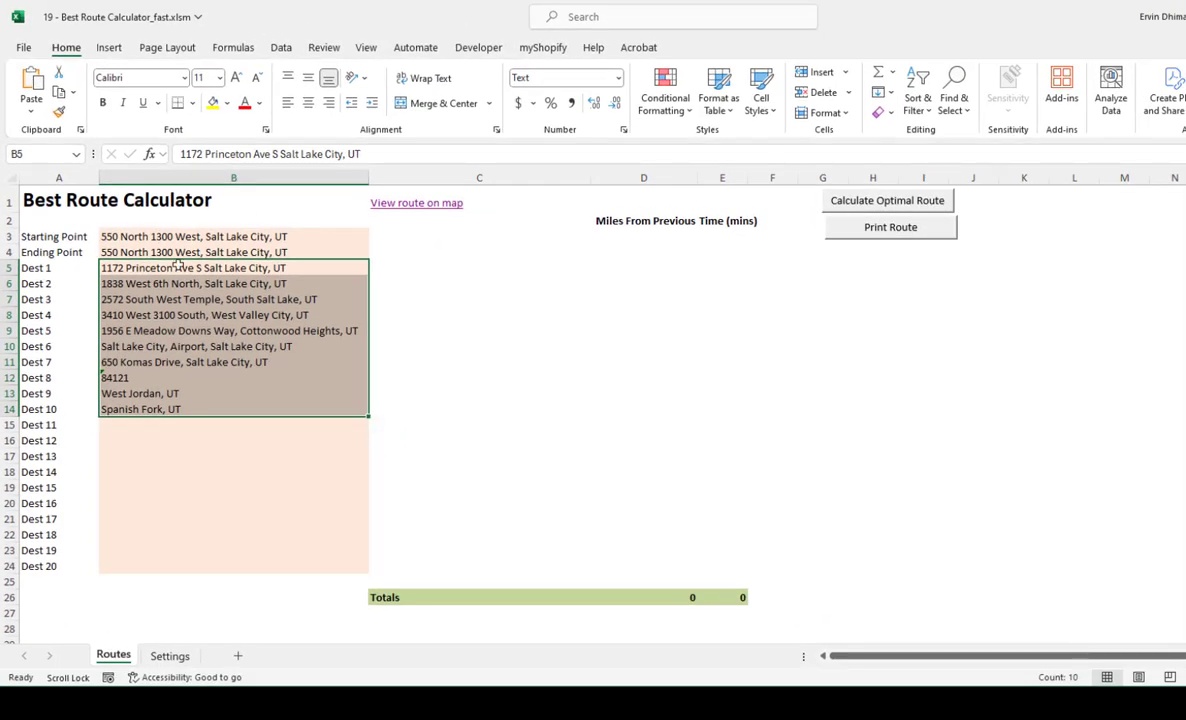
click(182, 235)
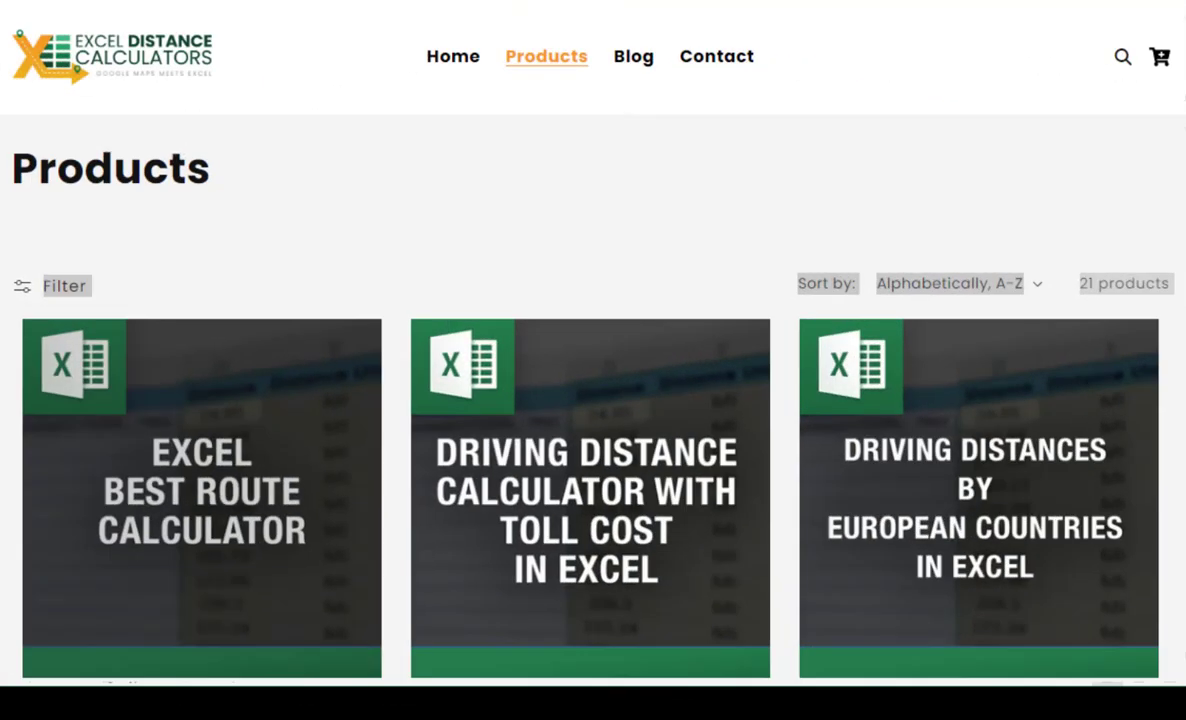
Step: Browse the product listing on the Excel Distance Calculators website
scroll(593, 400, down, 2)
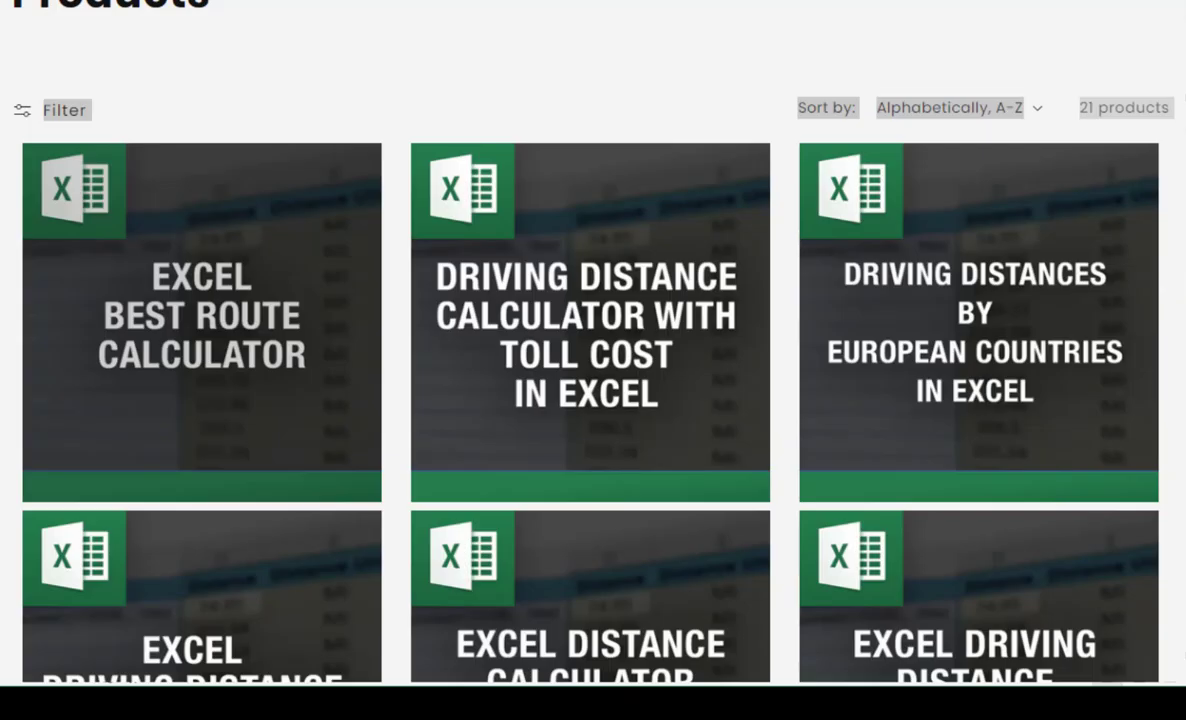
scroll(593, 400, down, 4)
scroll(377, 637, down, 2)
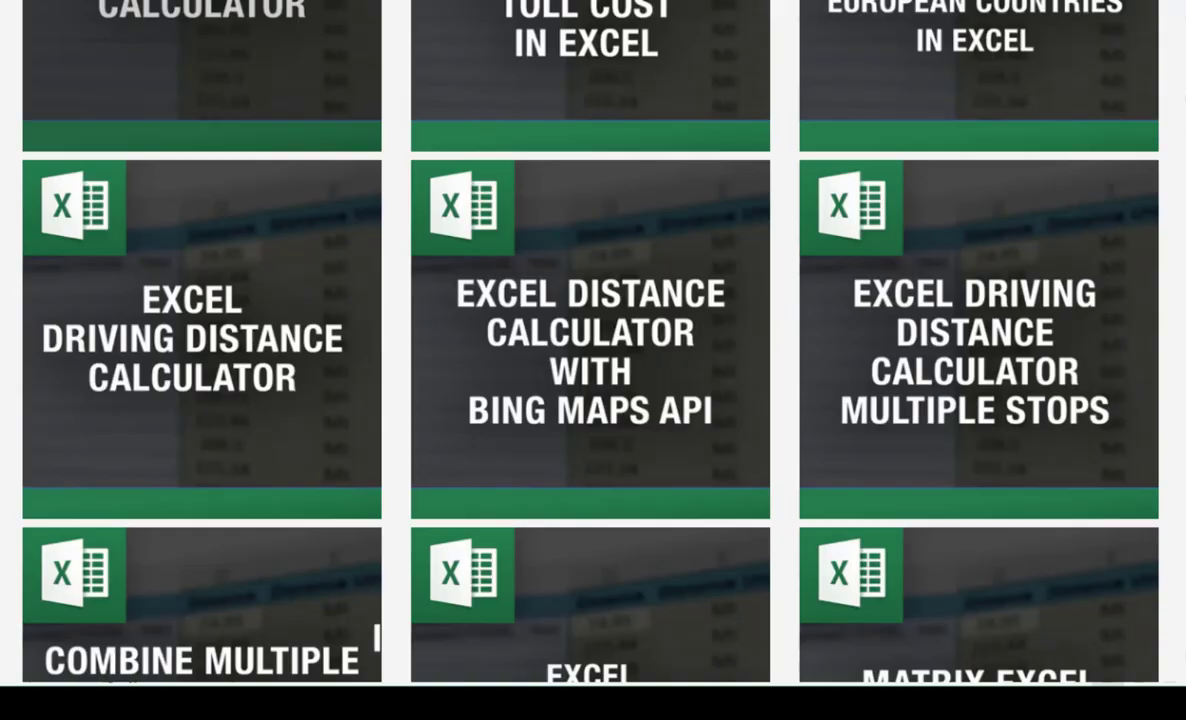
scroll(593, 400, down, 2)
scroll(593, 400, down, 4)
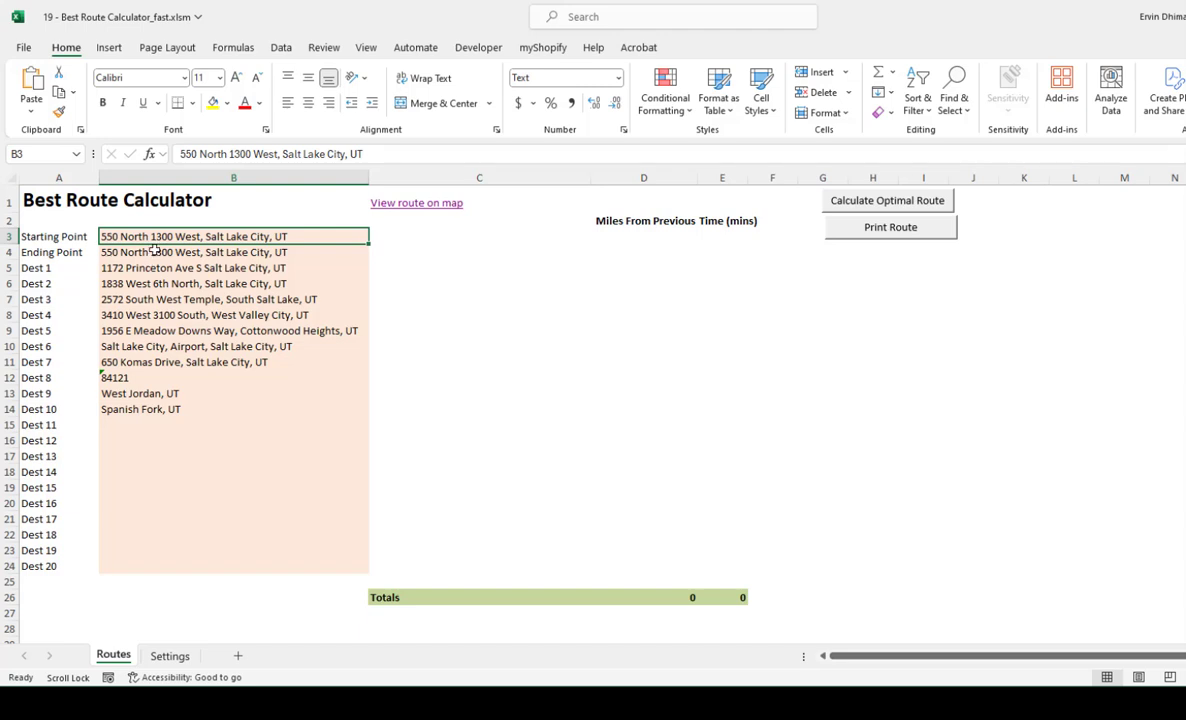
Step: View the Google API key cell on the Settings sheet and return to the Routes sheet
click(169, 656)
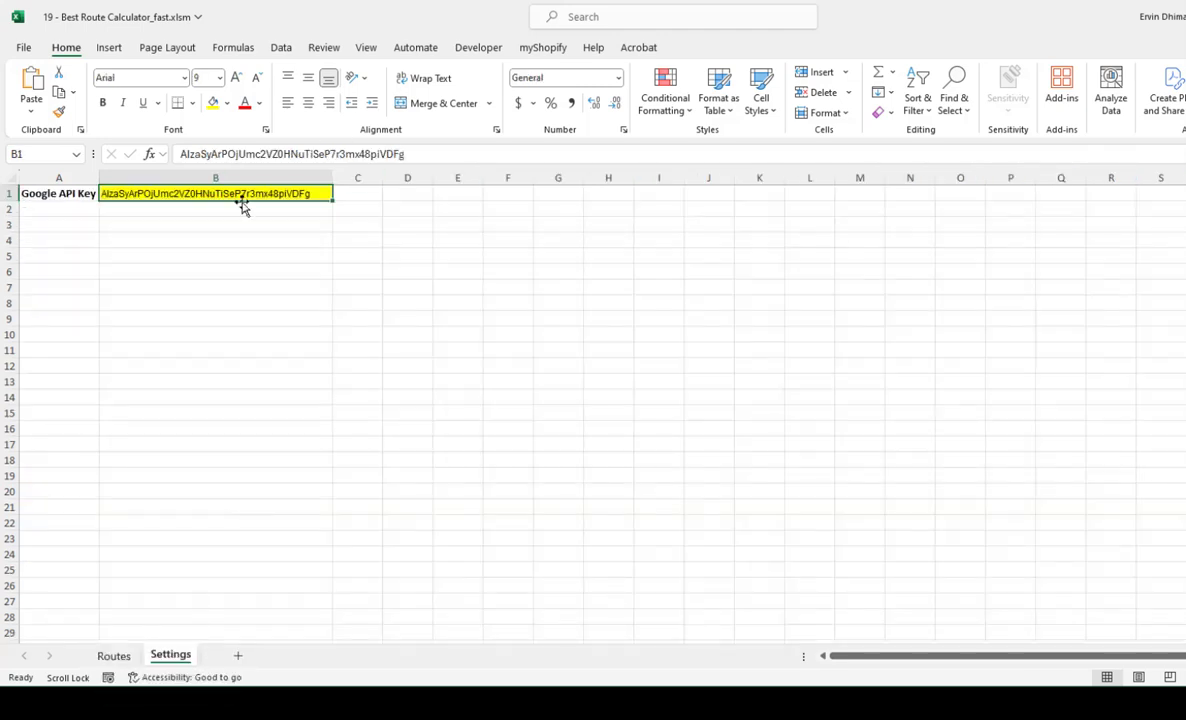
click(115, 657)
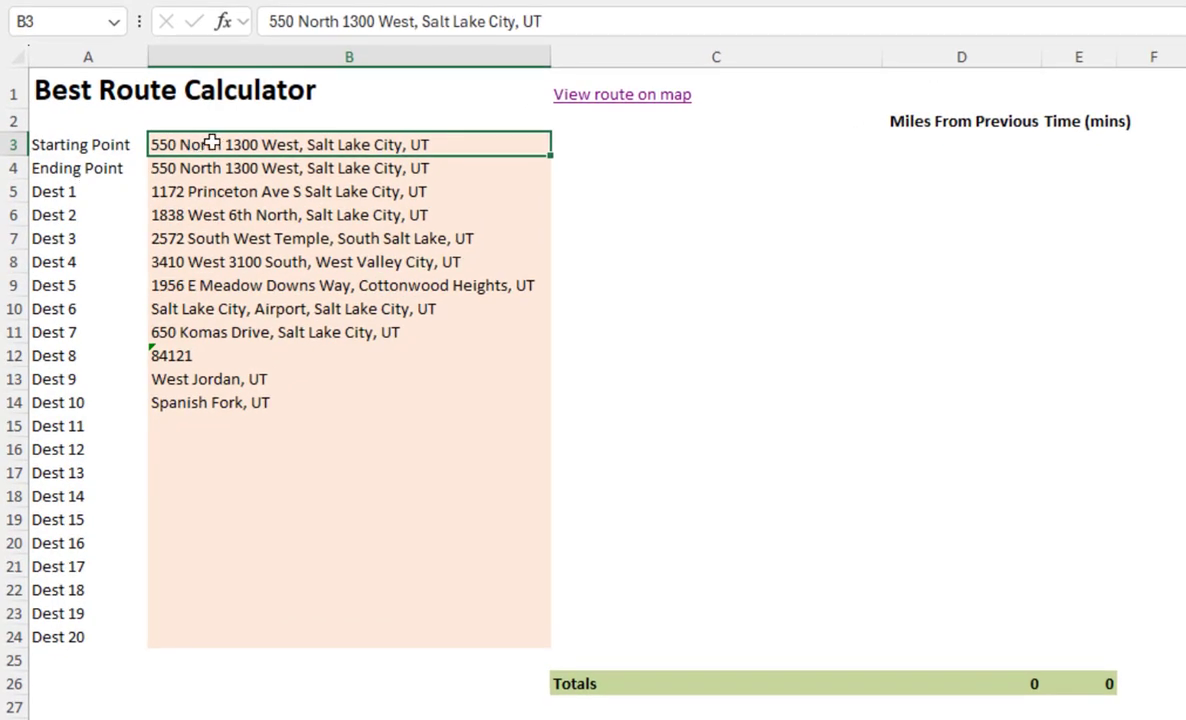
Step: Examine the starting point, ending point and destination address cells in column B of the Routes sheet
click(170, 170)
drag(185, 190, 221, 455)
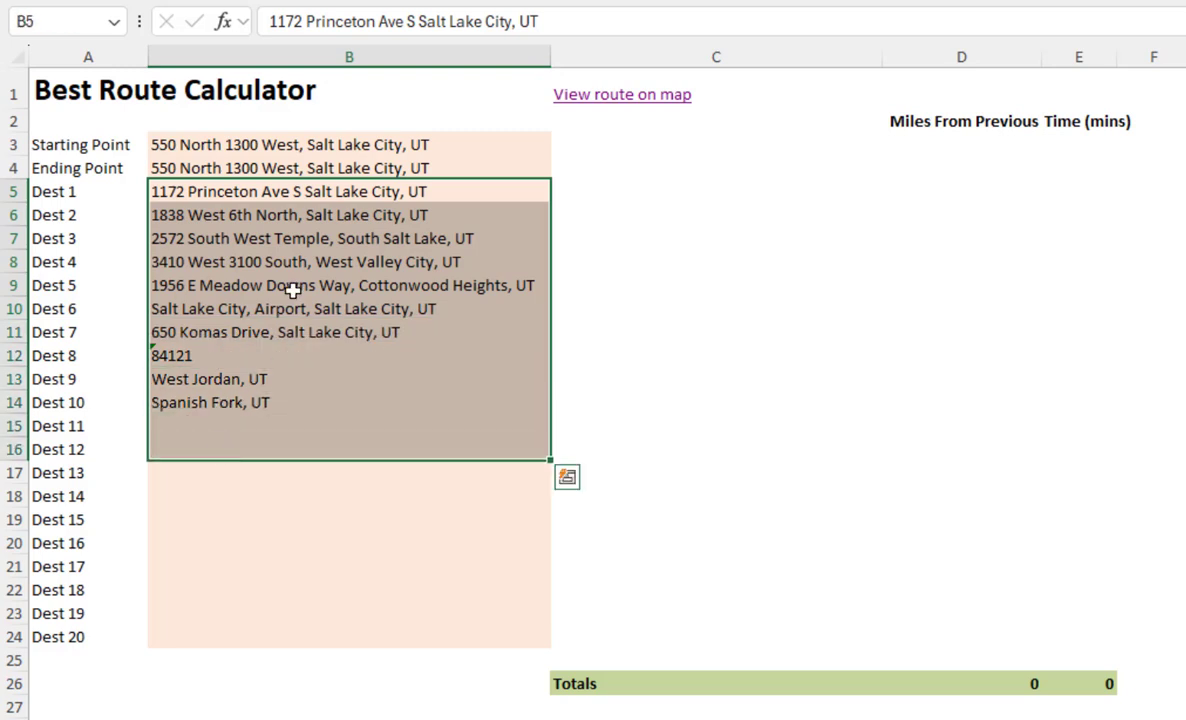
click(221, 145)
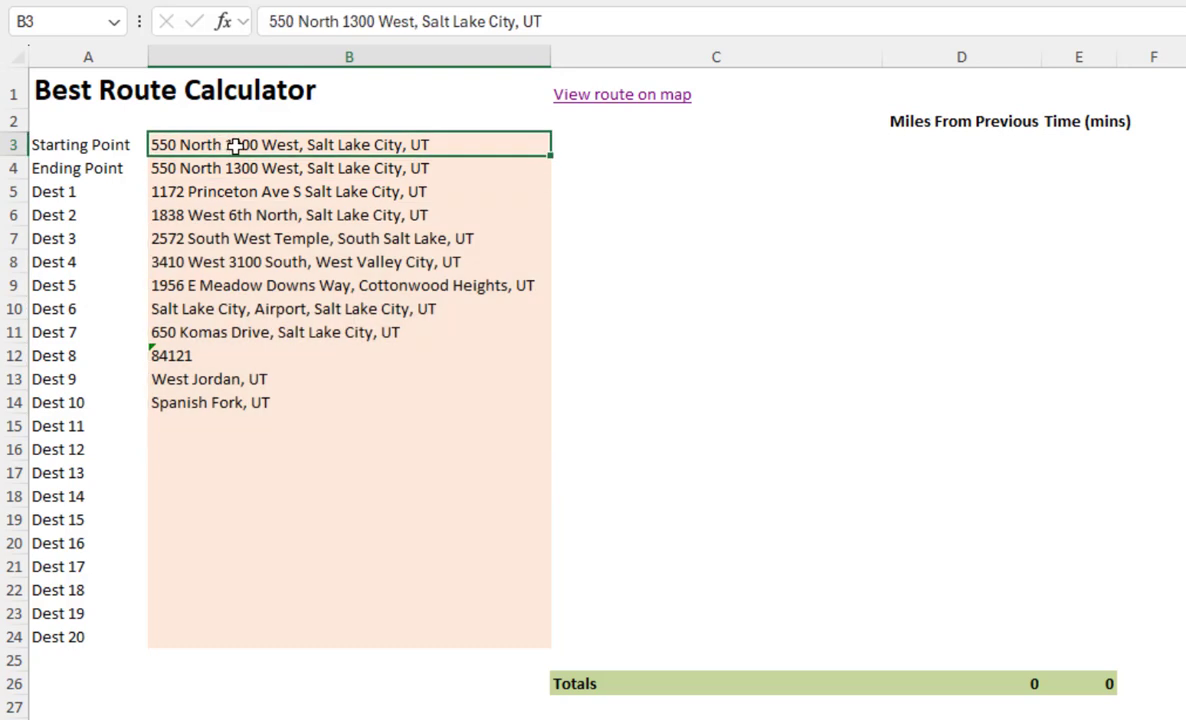
click(190, 168)
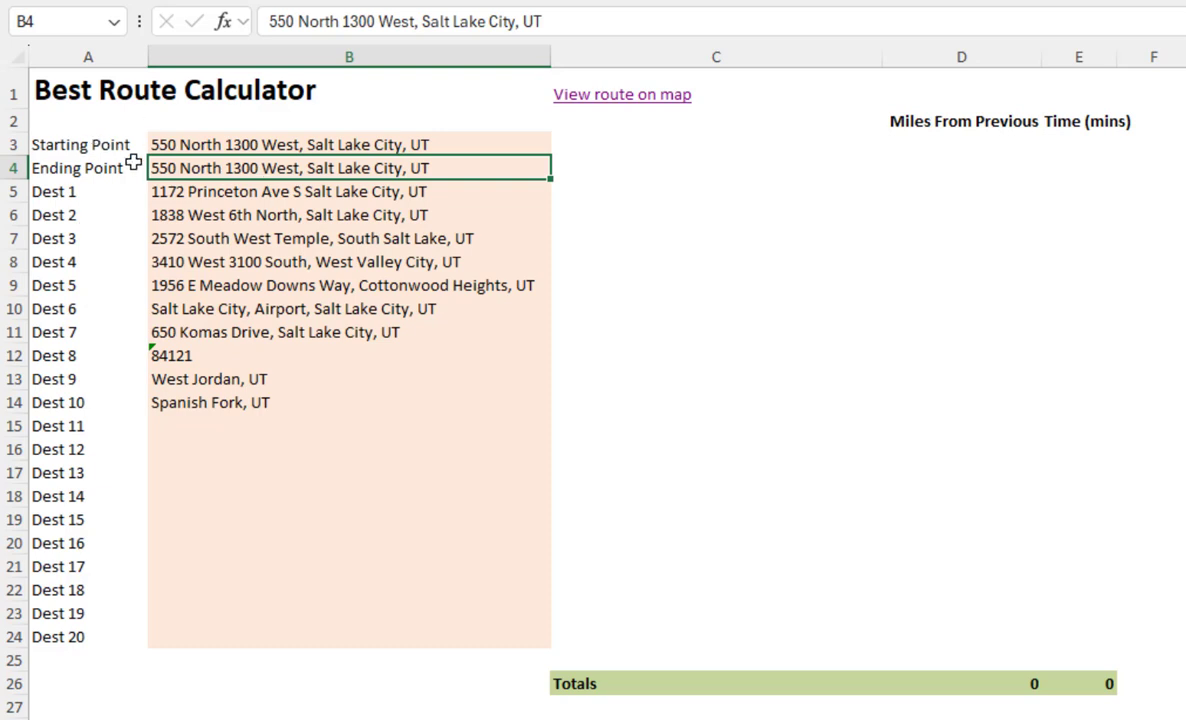
drag(44, 143, 333, 159)
click(210, 152)
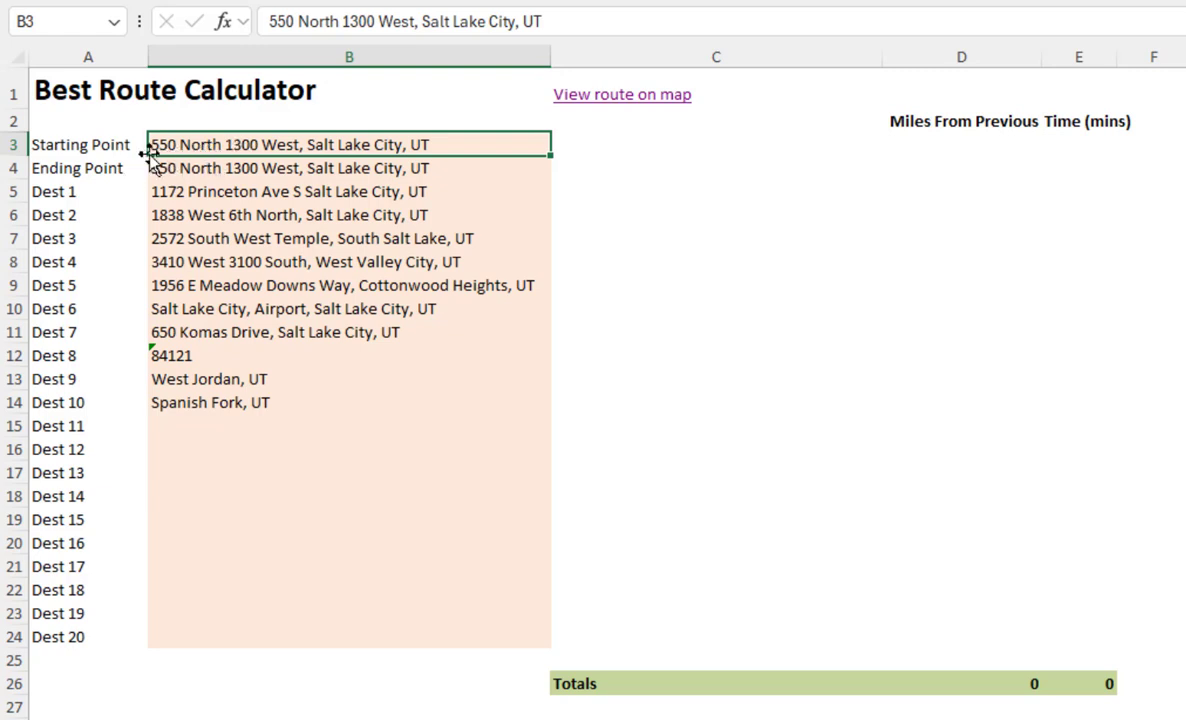
click(186, 167)
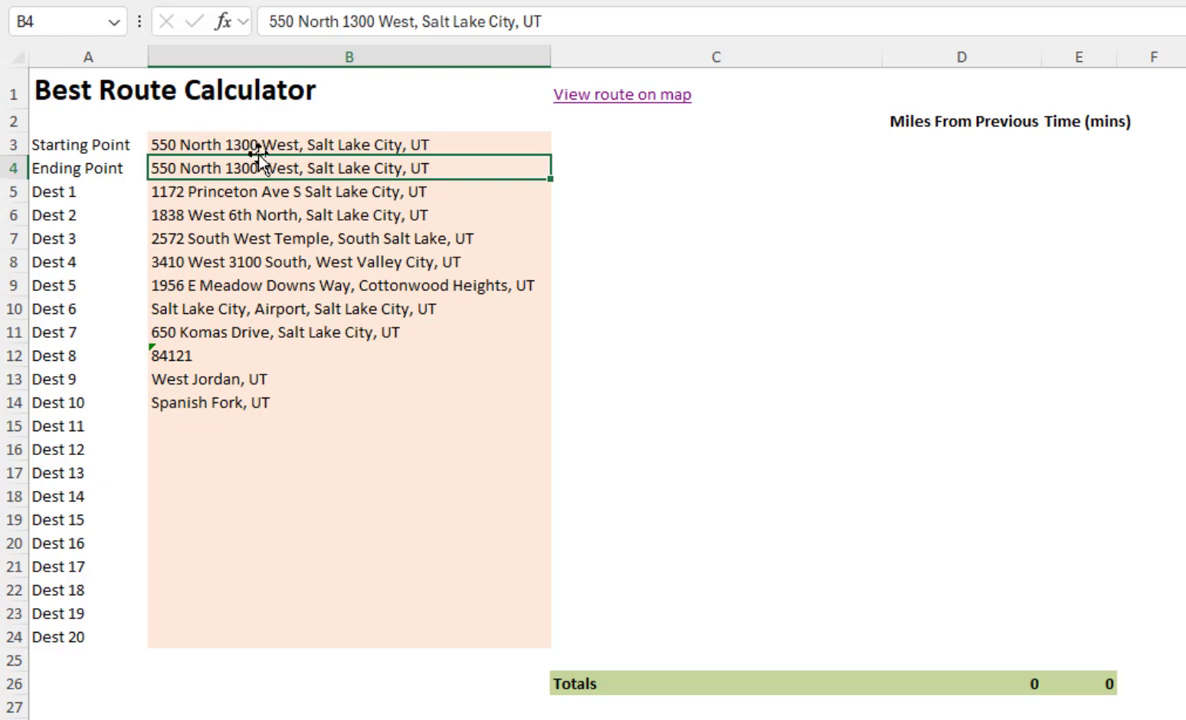
drag(251, 147, 255, 172)
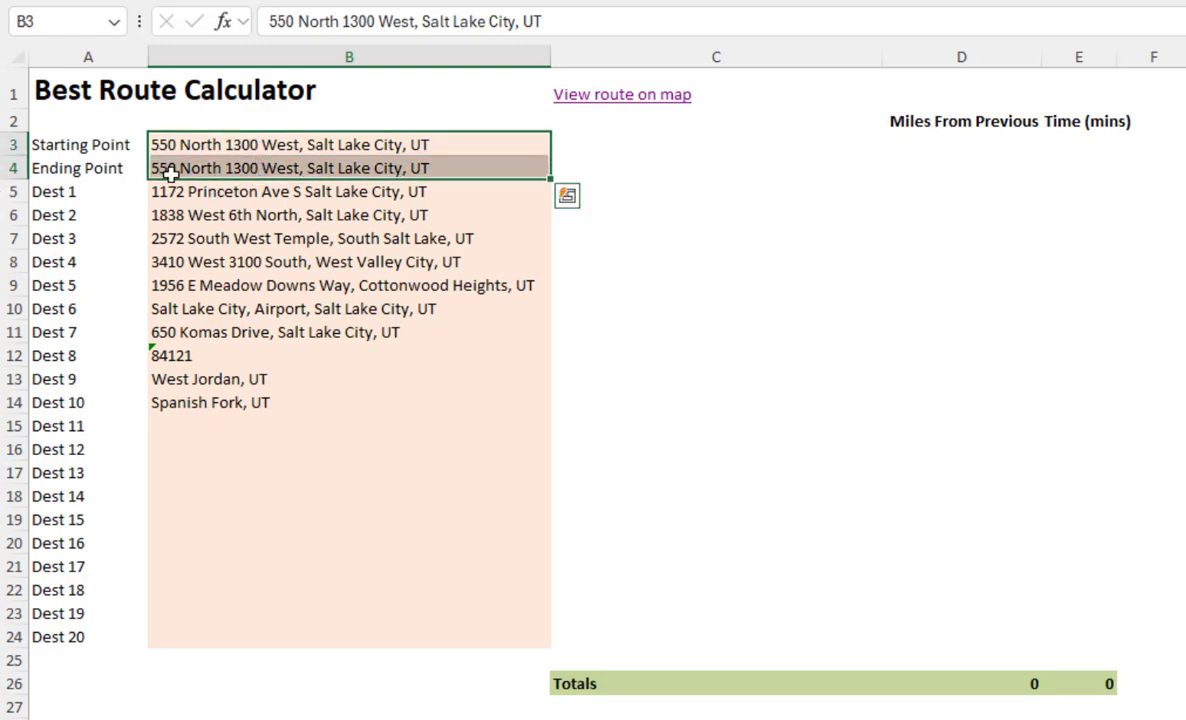
click(290, 146)
click(160, 167)
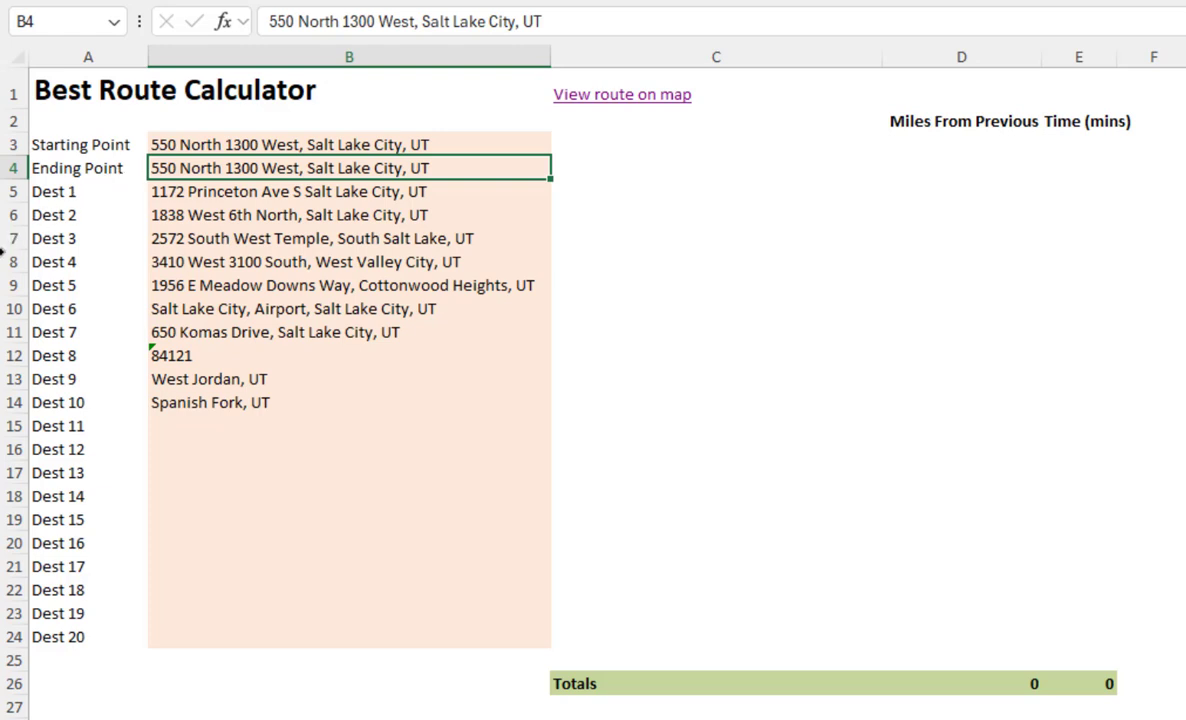
drag(260, 191, 271, 488)
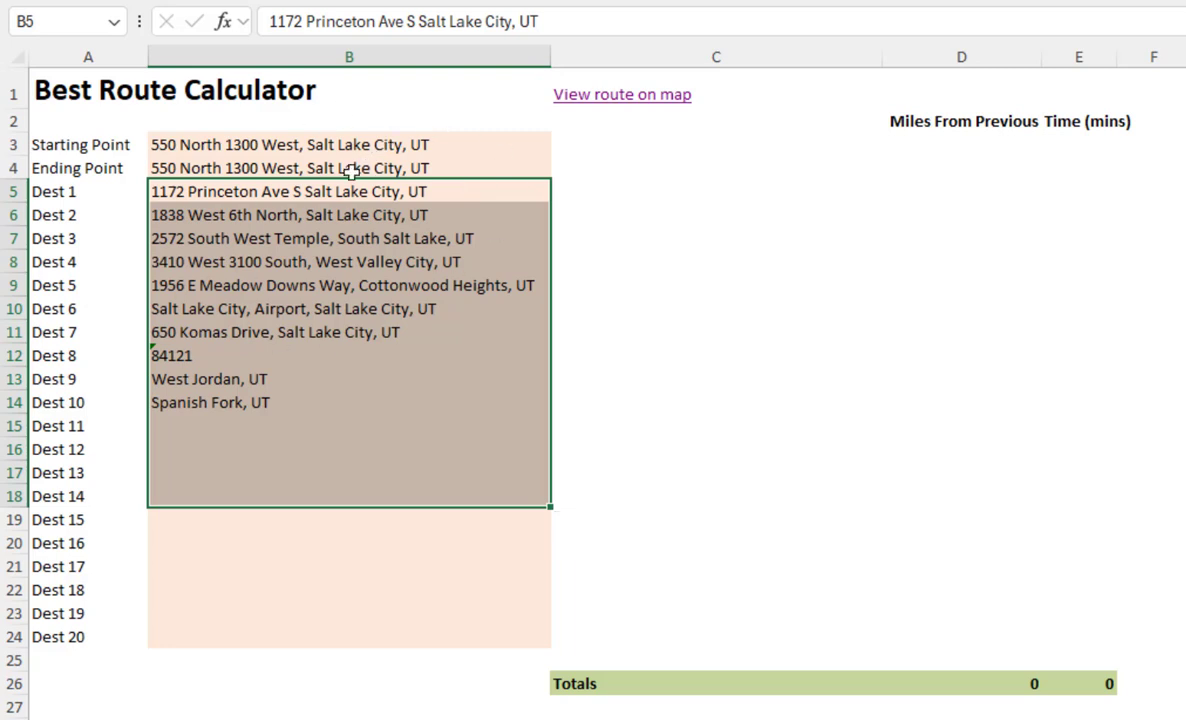
drag(230, 196, 340, 402)
click(193, 166)
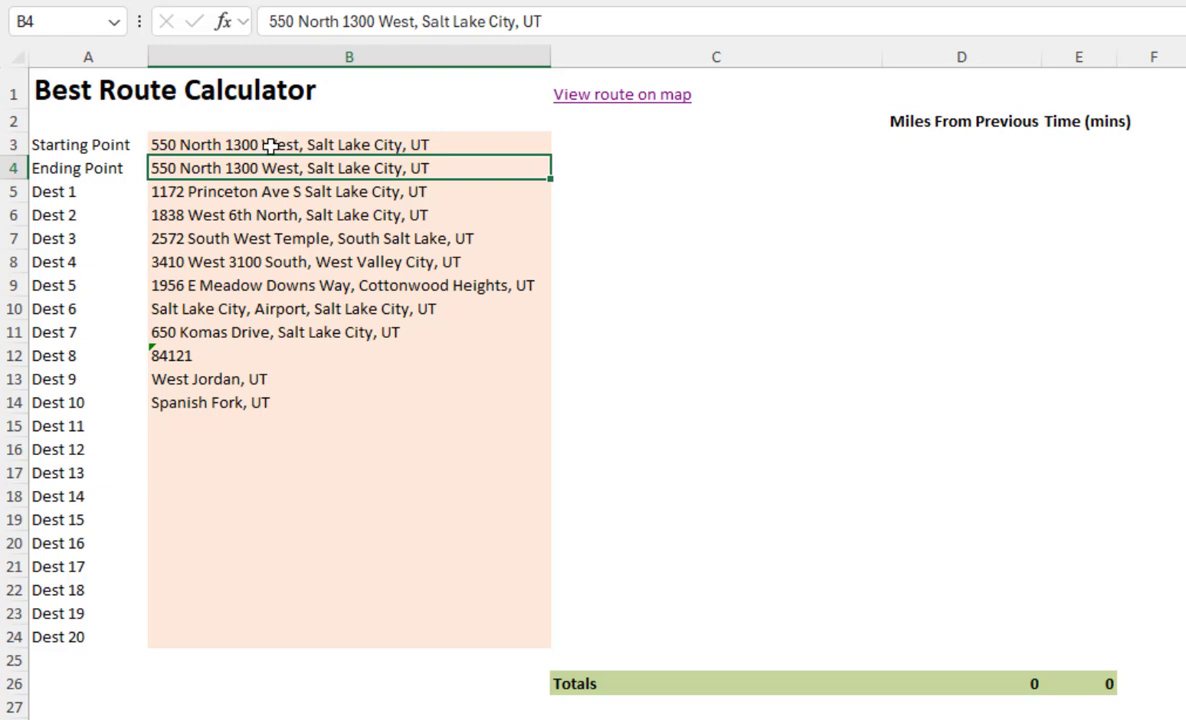
click(237, 140)
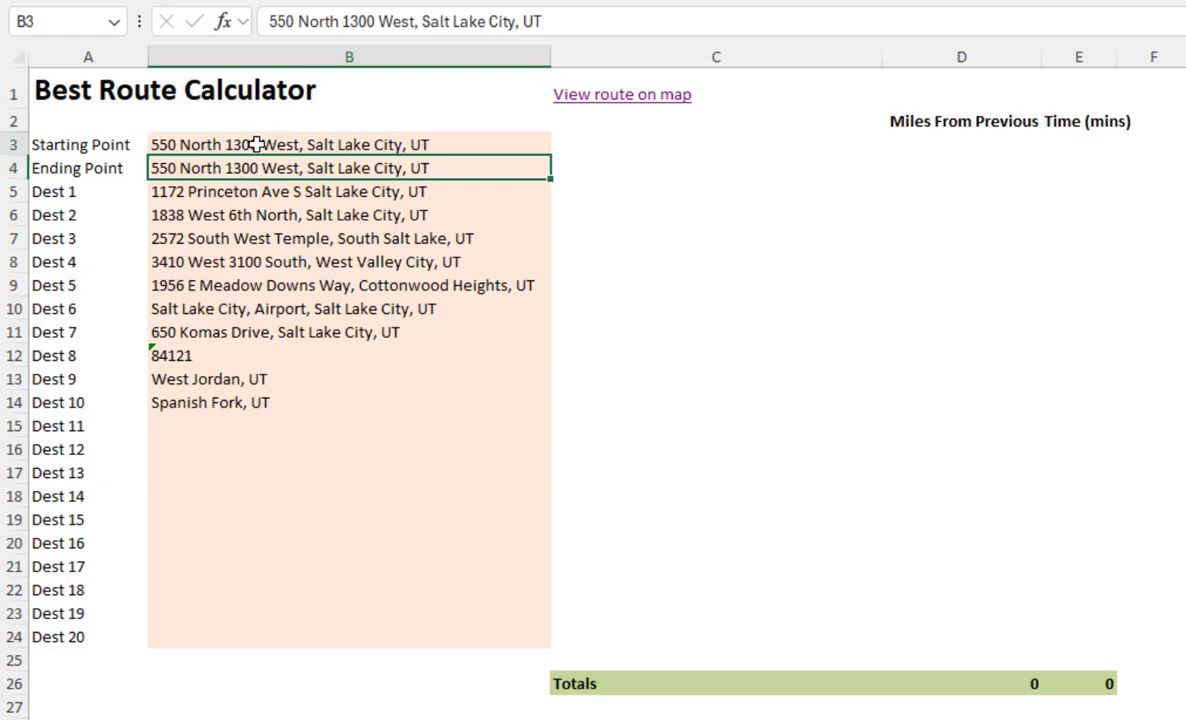
Step: Calculate the optimal route for the starting point, ending point and Dest 1 to Dest 10
click(201, 166)
drag(175, 191, 197, 407)
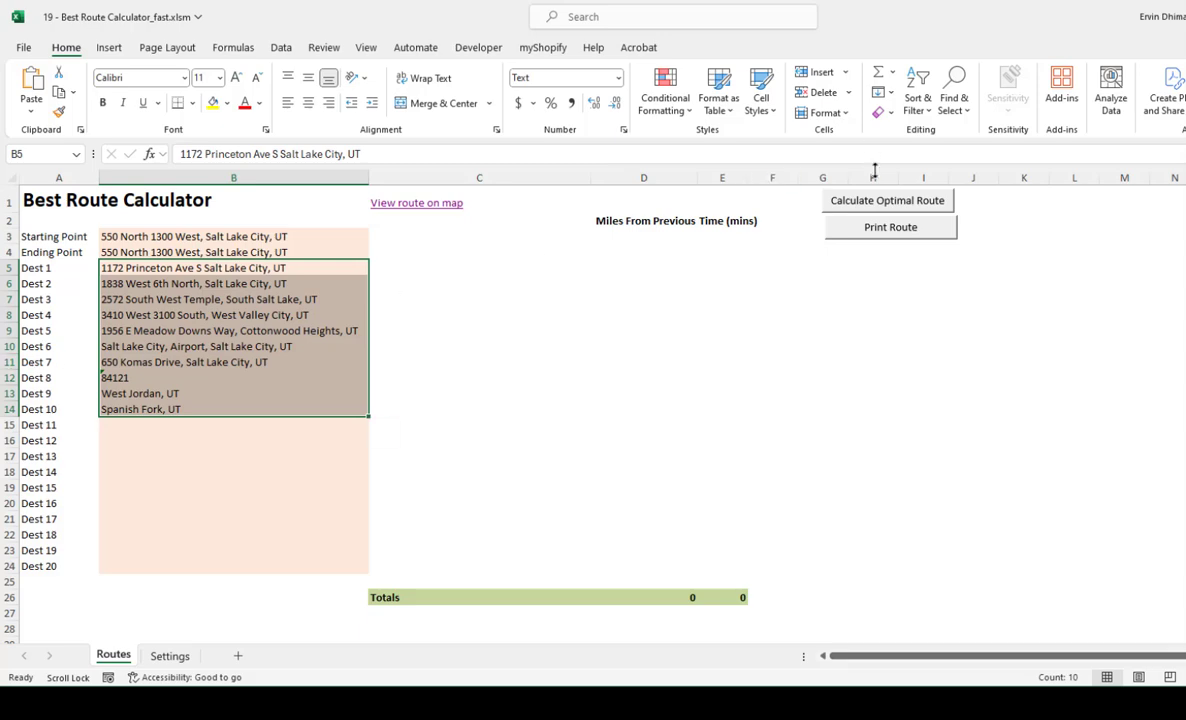
click(887, 201)
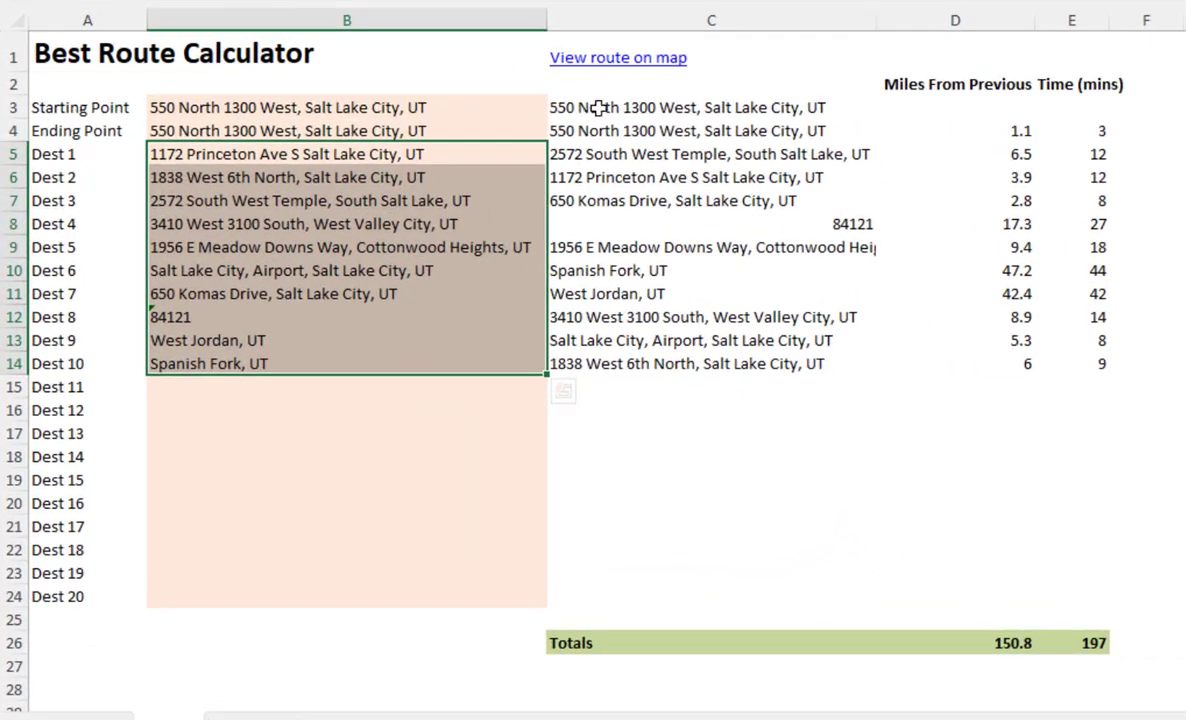
Step: Examine the optimized stop order in column C and compare its start and end rows with the entered addresses
drag(629, 107, 645, 130)
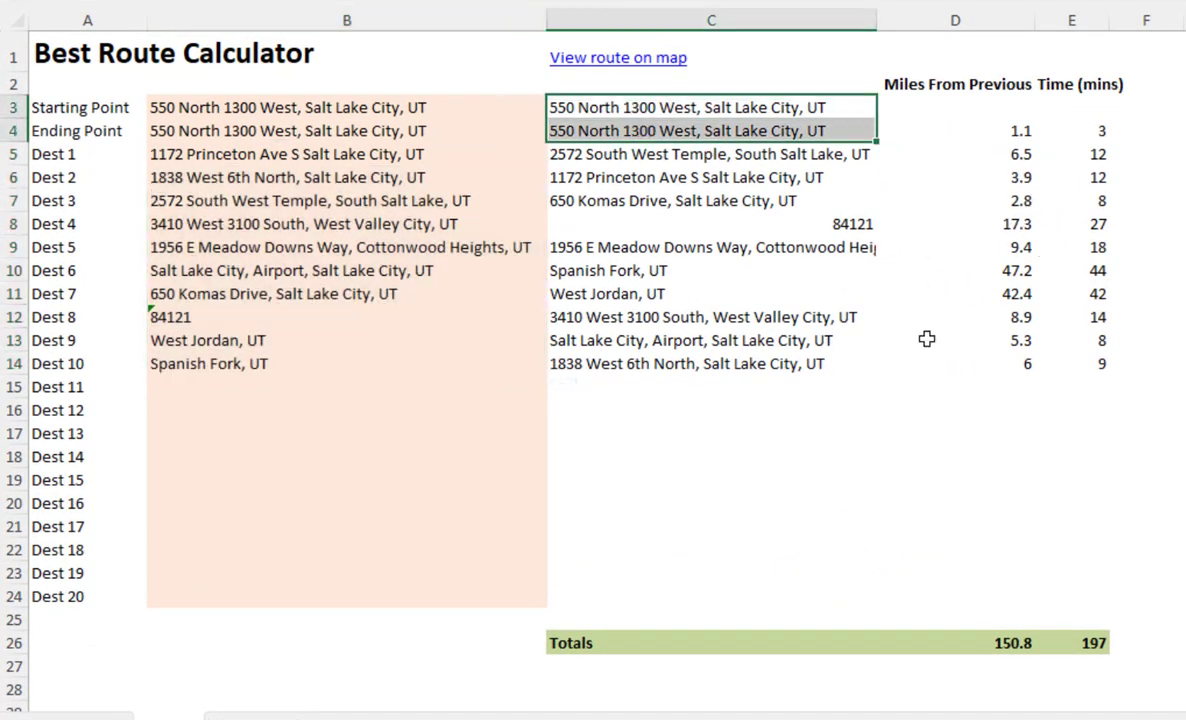
click(600, 160)
click(598, 178)
click(598, 202)
click(700, 226)
click(655, 250)
click(640, 274)
click(592, 292)
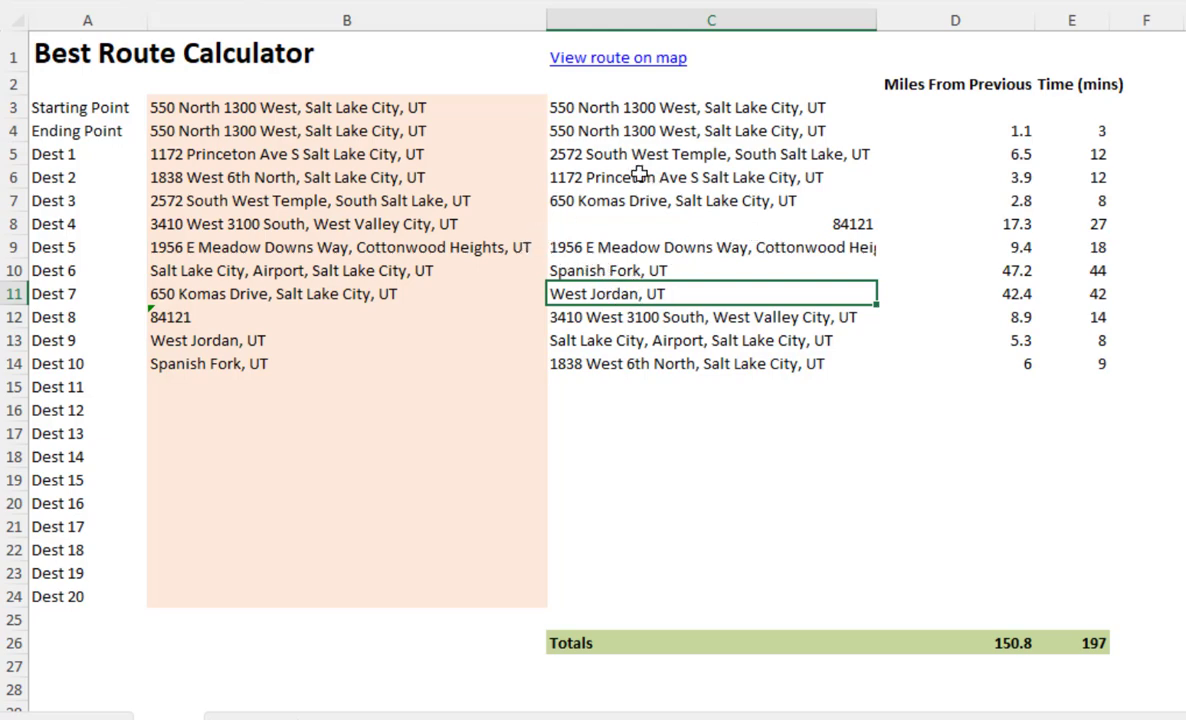
drag(636, 130, 657, 201)
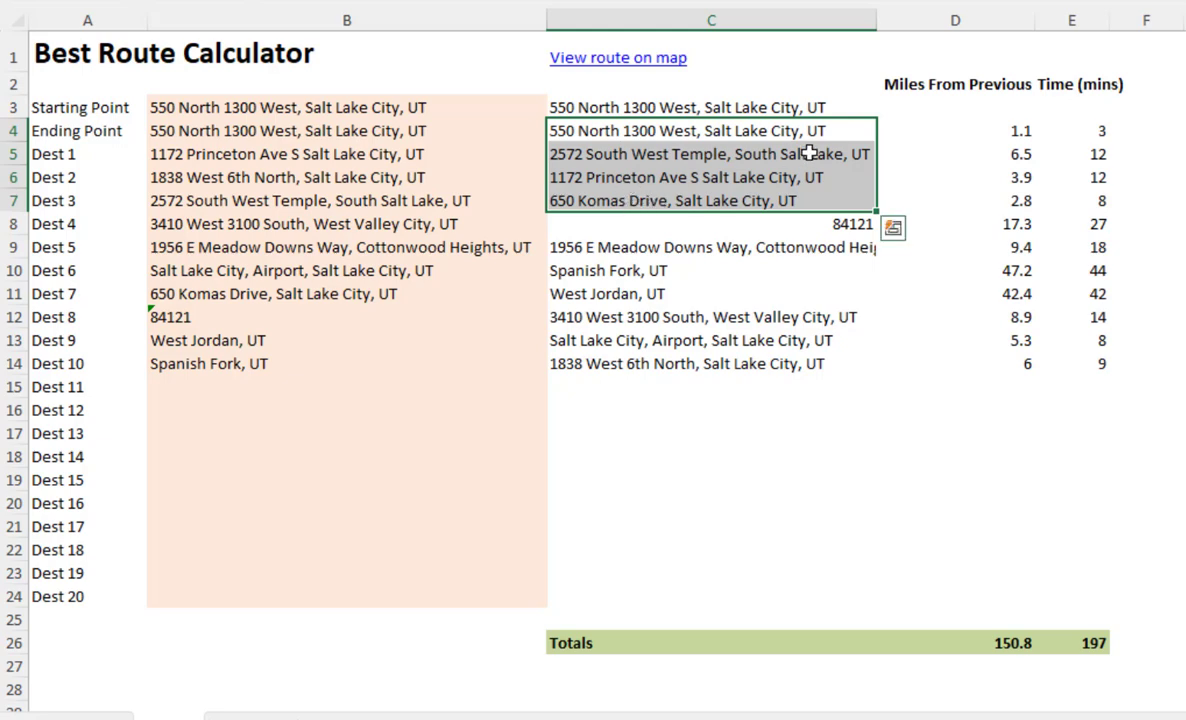
click(720, 204)
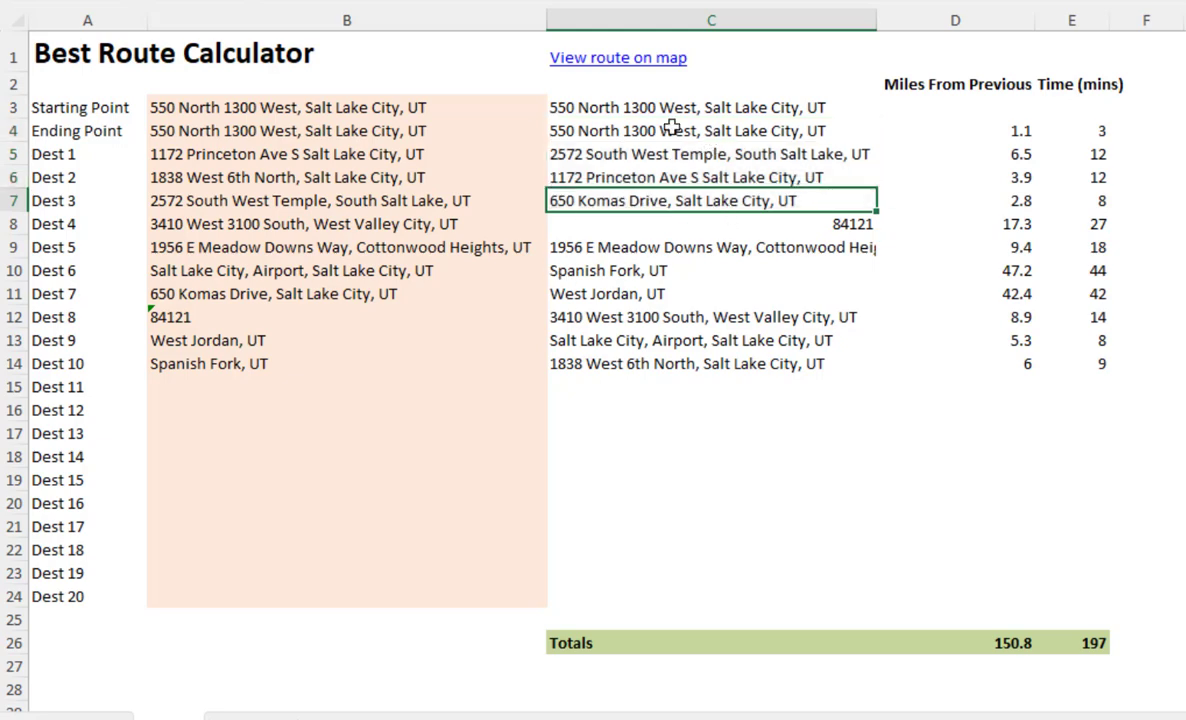
click(578, 109)
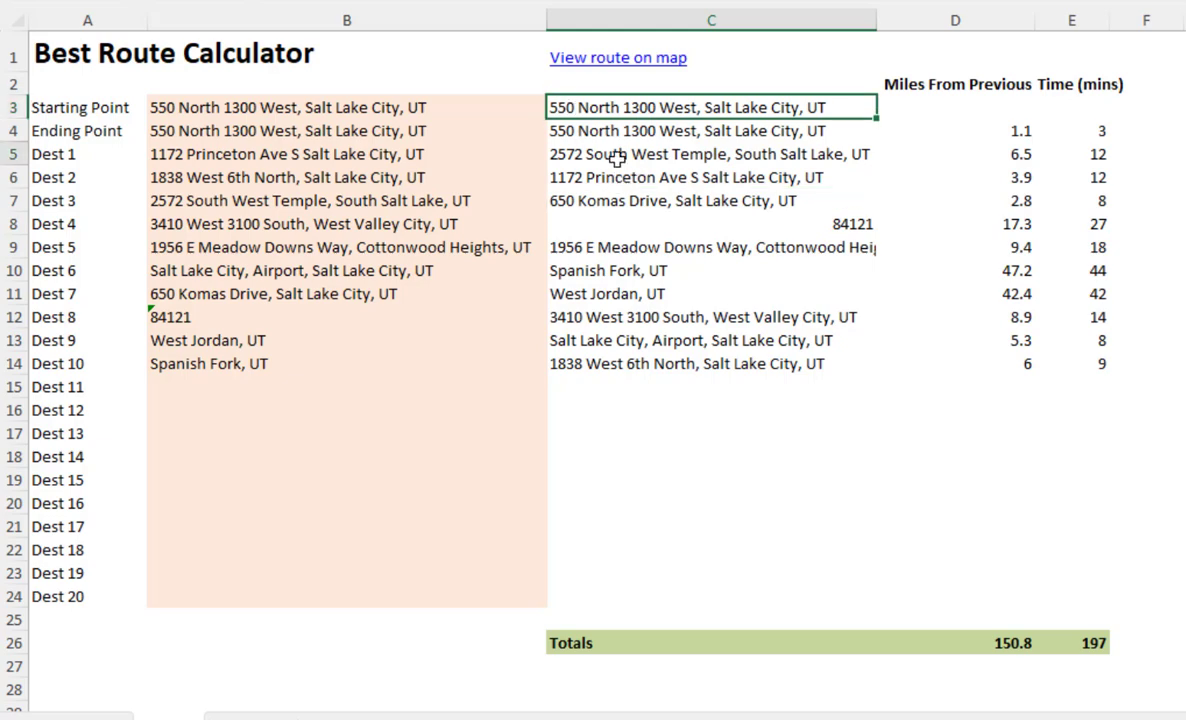
drag(614, 156, 651, 355)
click(597, 133)
shift+click(381, 108)
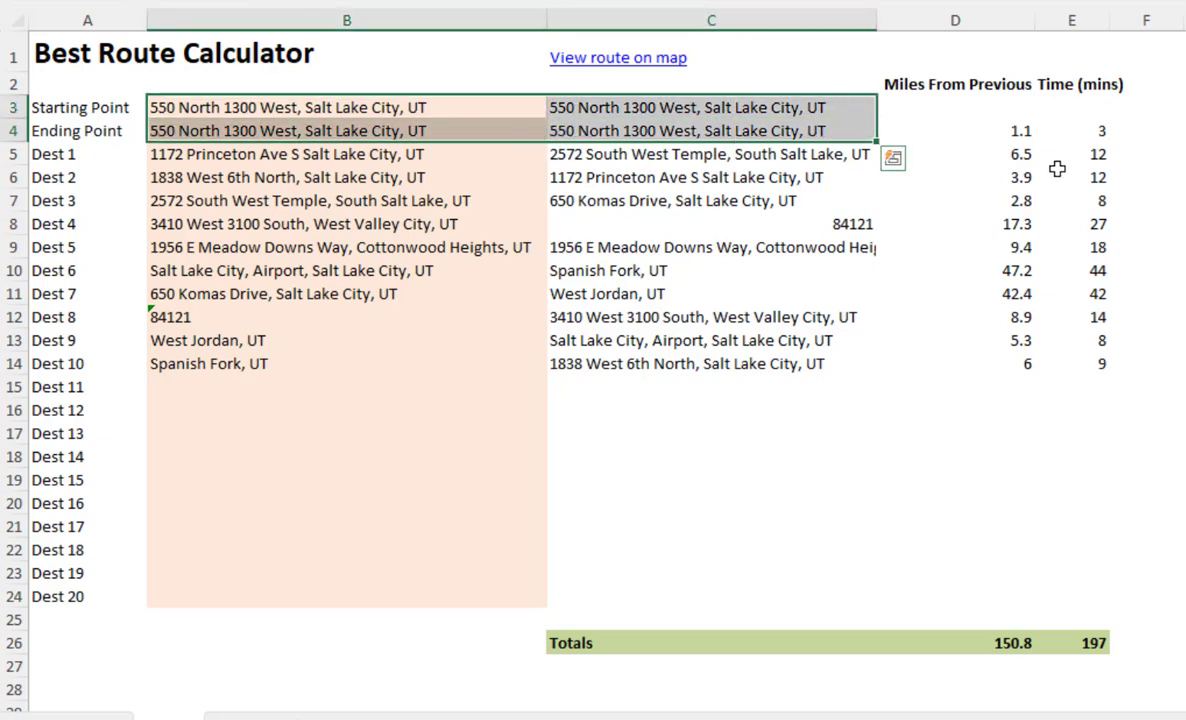
Step: Check the miles and minutes from the previous stop and the distance and time totals in row 26
click(948, 128)
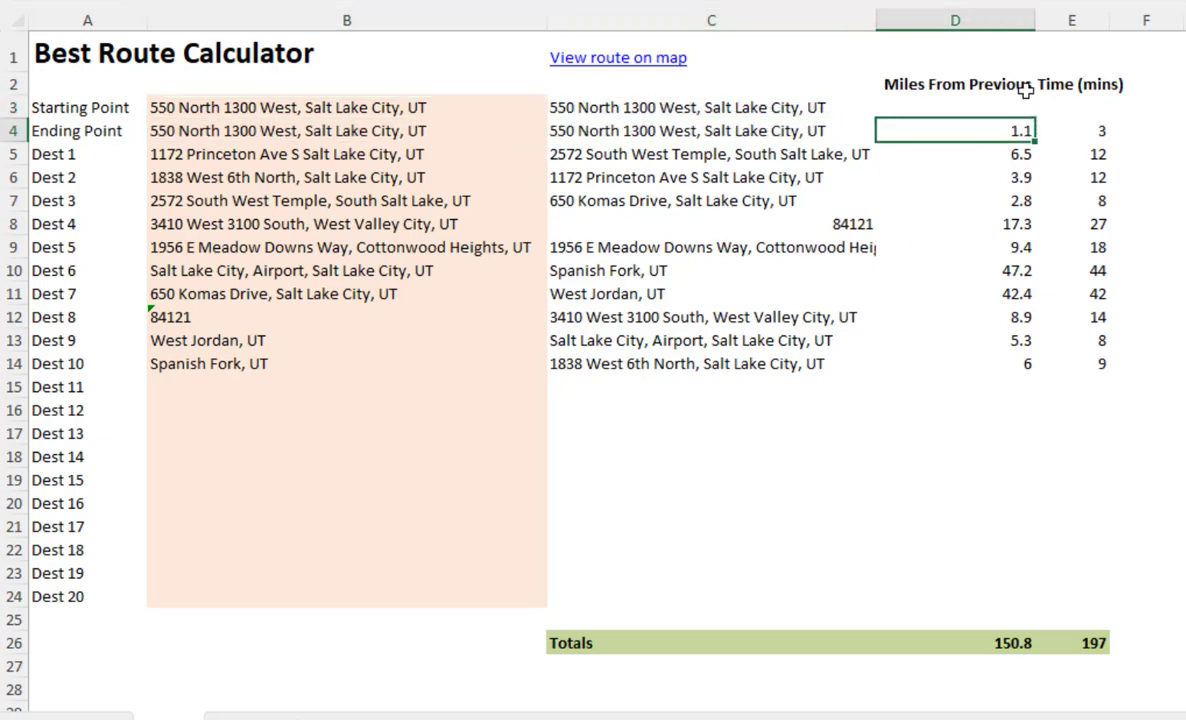
click(1090, 132)
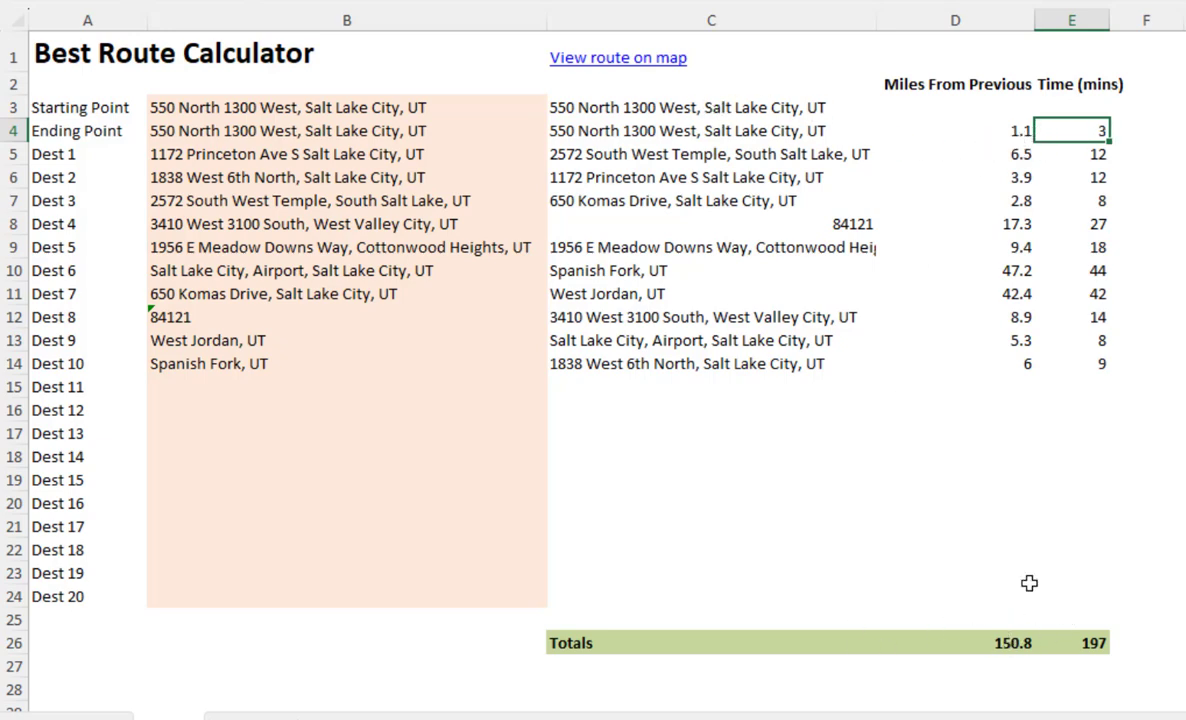
click(1005, 647)
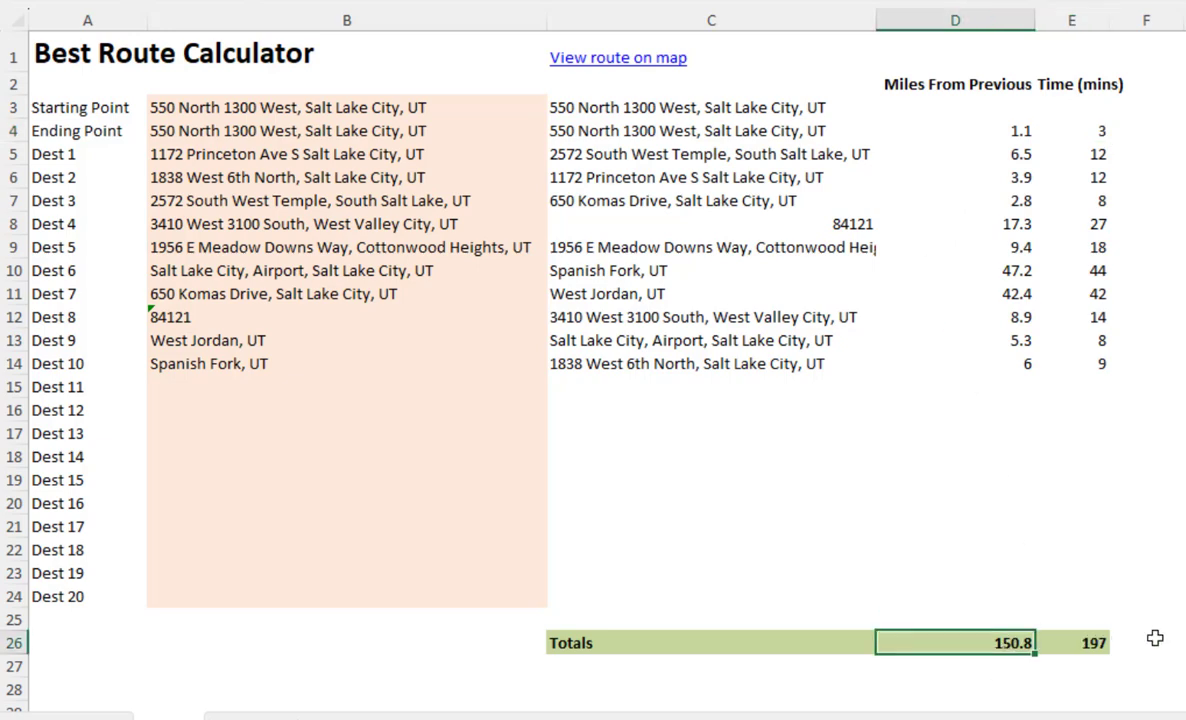
click(1090, 643)
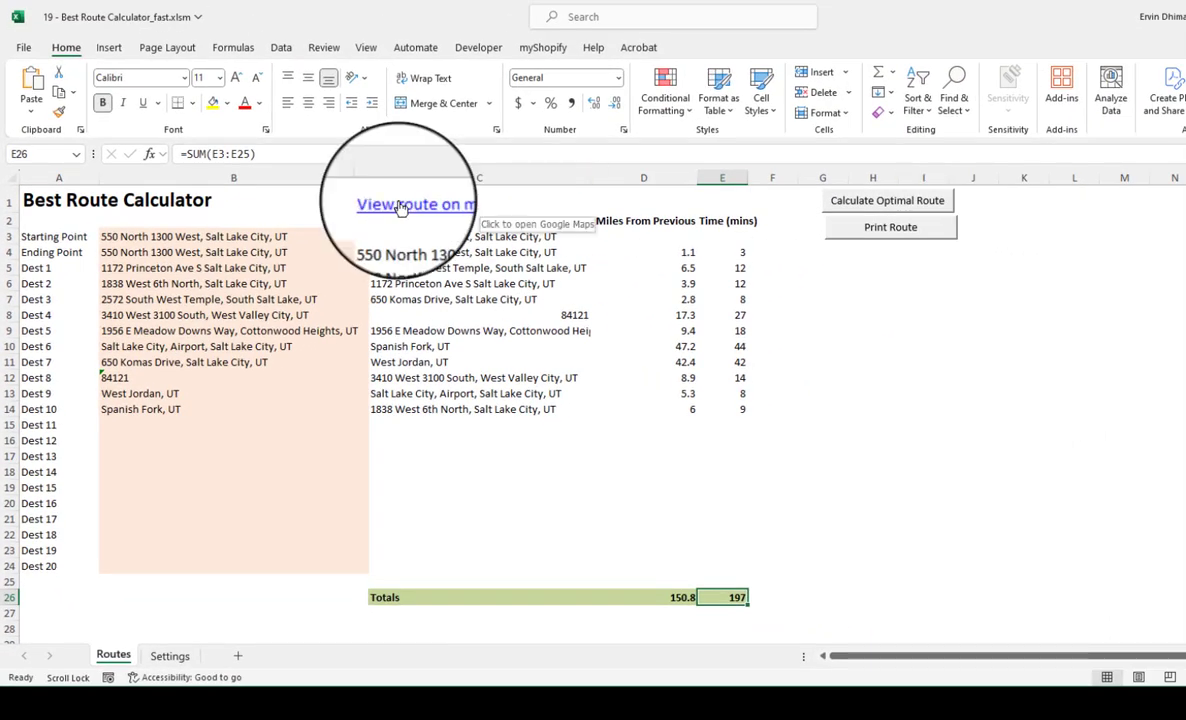
Step: Open the calculated route in Google Maps in the browser and maximize the map window
click(421, 207)
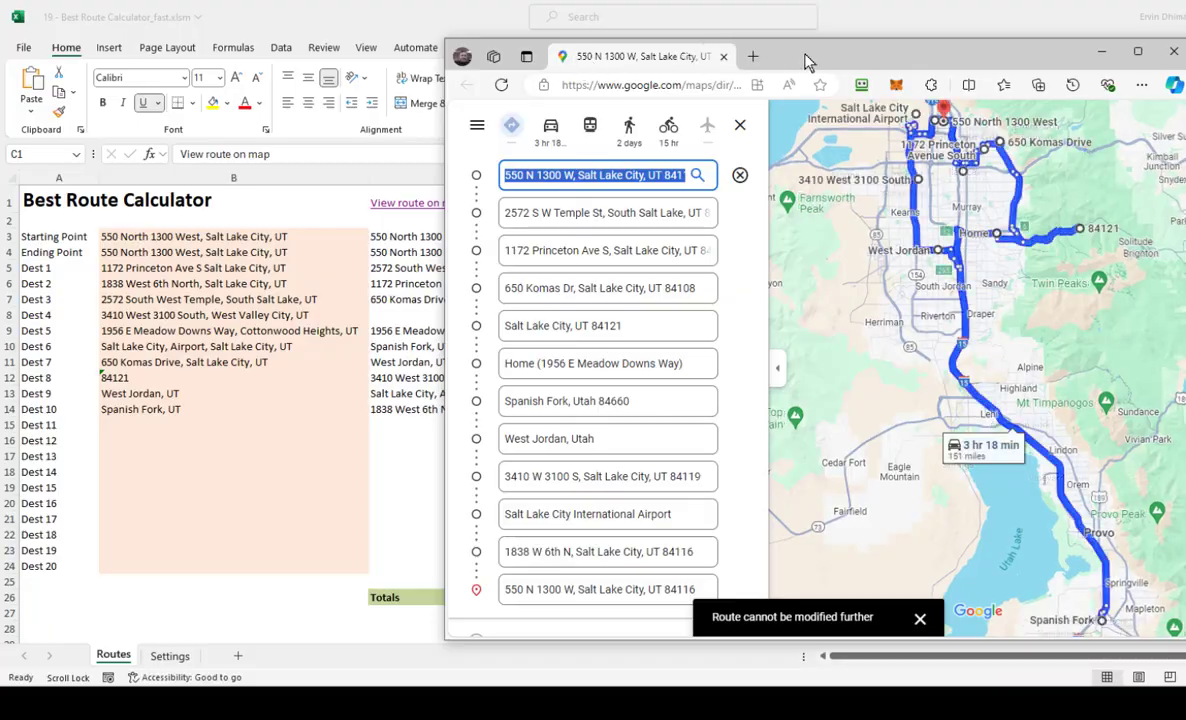
double_click(807, 58)
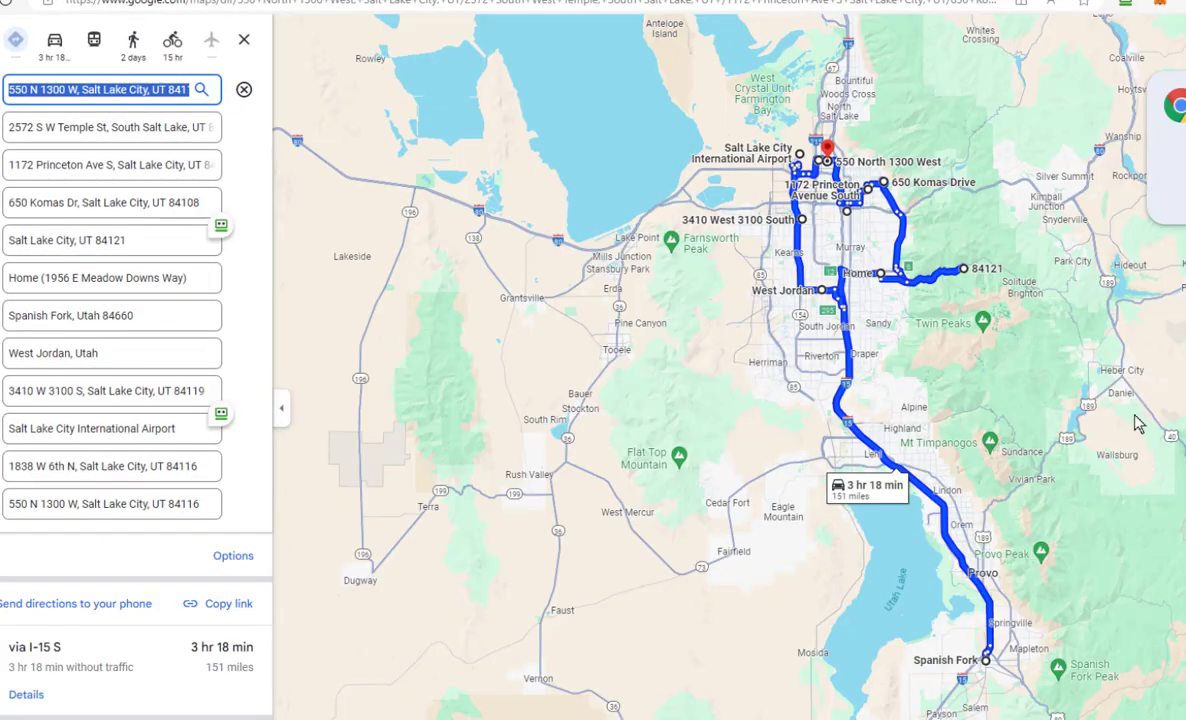